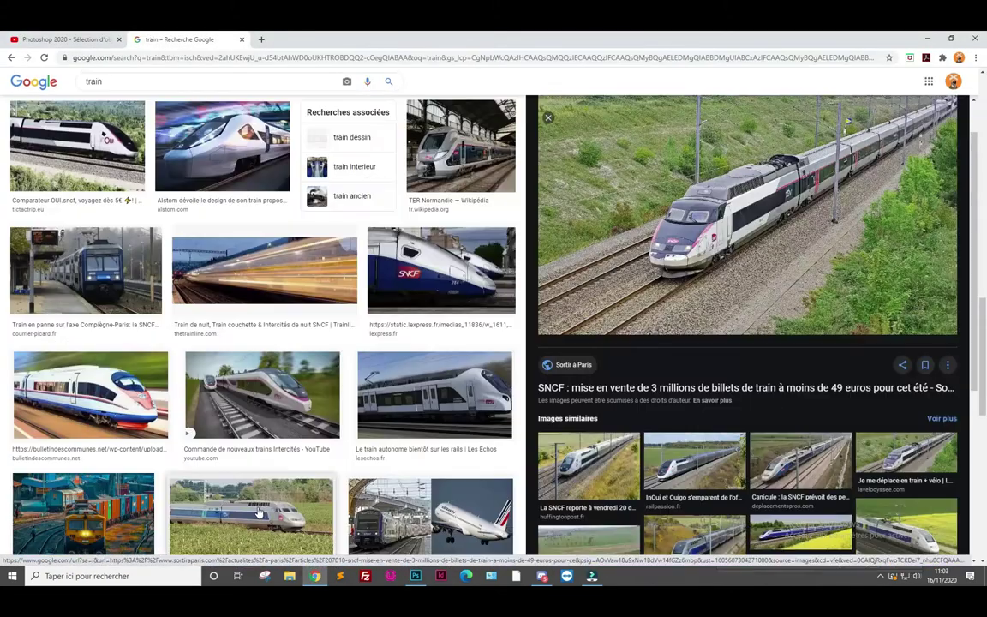
- Copy the full-size TGV green-field photo from Google Images and return to Photoshop
{"action": "left_click", "coordinate": [259, 512]}
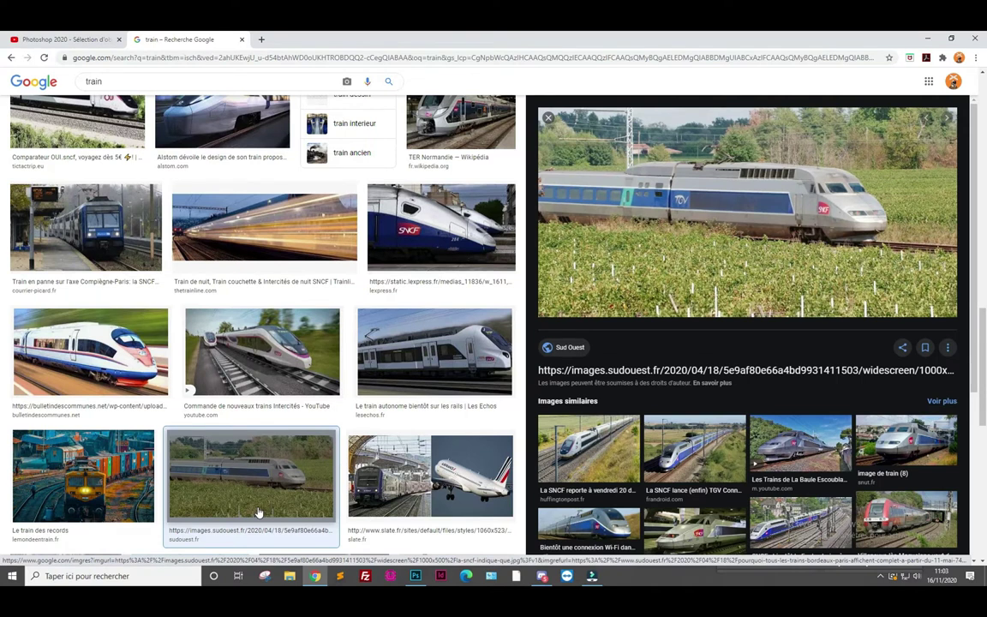
{"action": "mouse_move", "coordinate": [795, 225]}
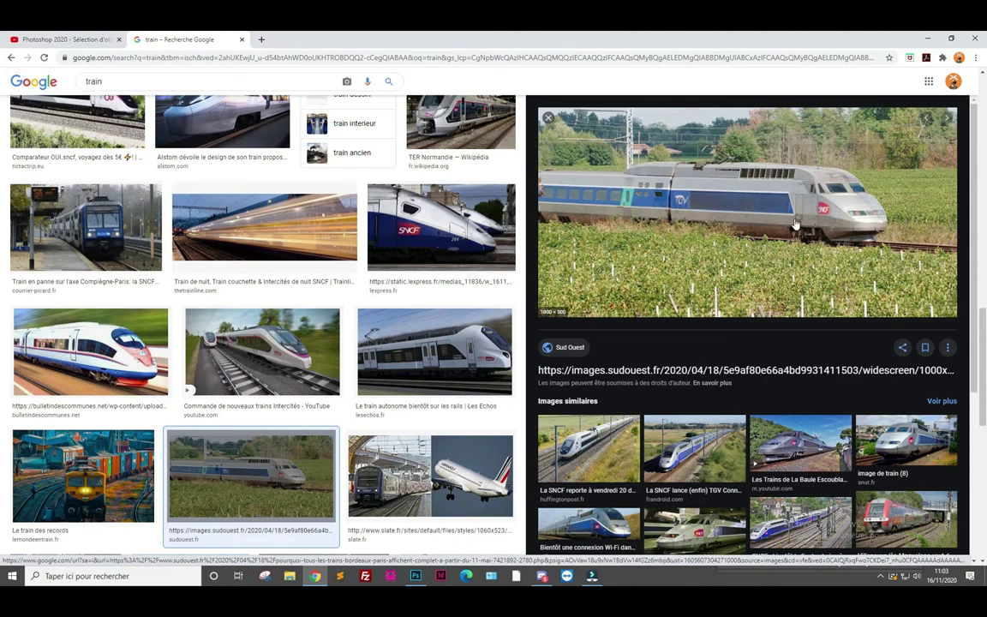
{"action": "right_click", "coordinate": [738, 210]}
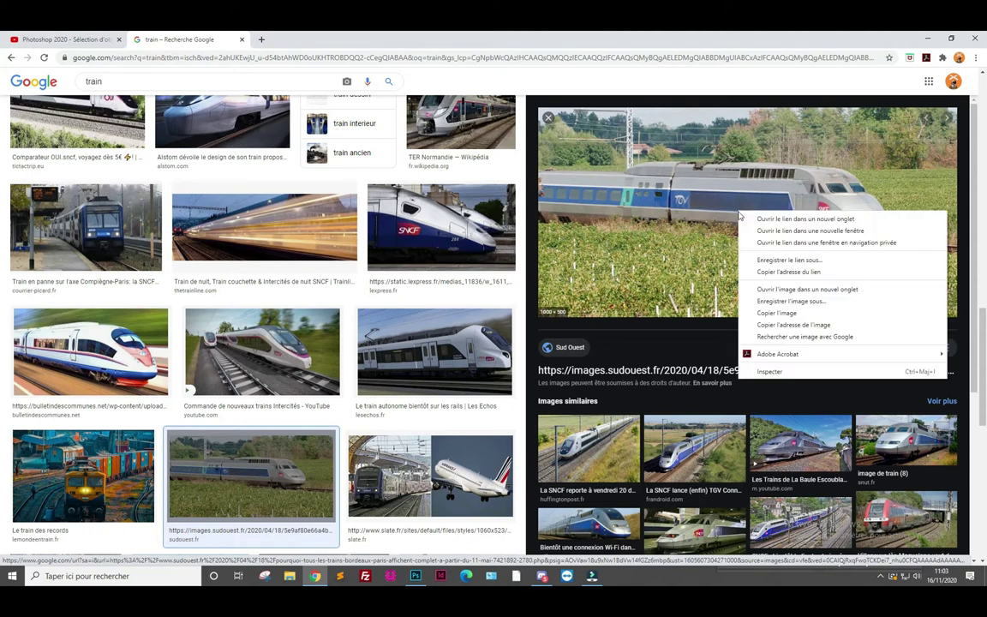
{"action": "left_click", "coordinate": [776, 313]}
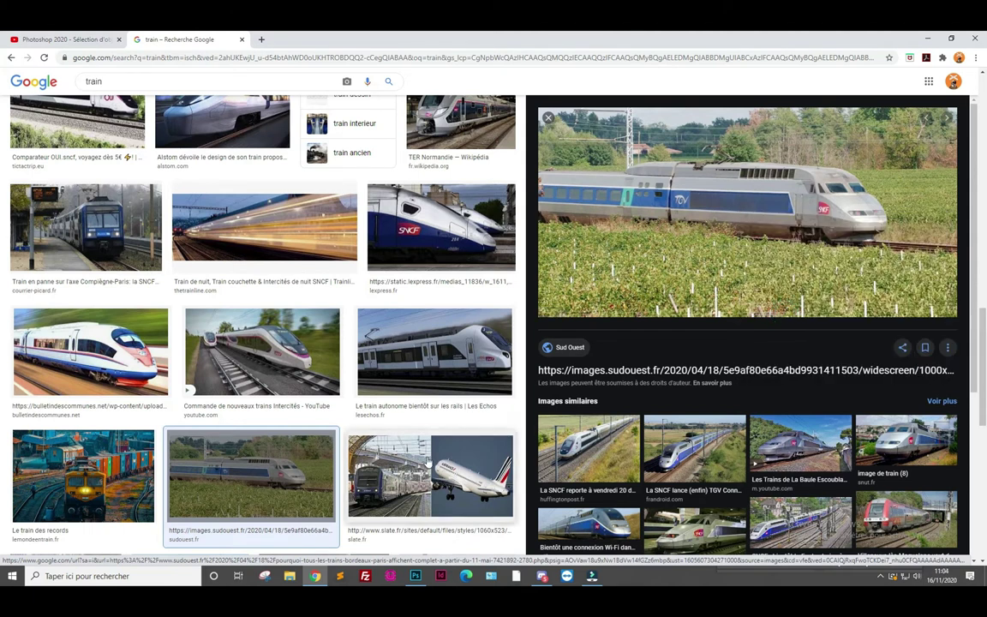
{"action": "left_click", "coordinate": [413, 575]}
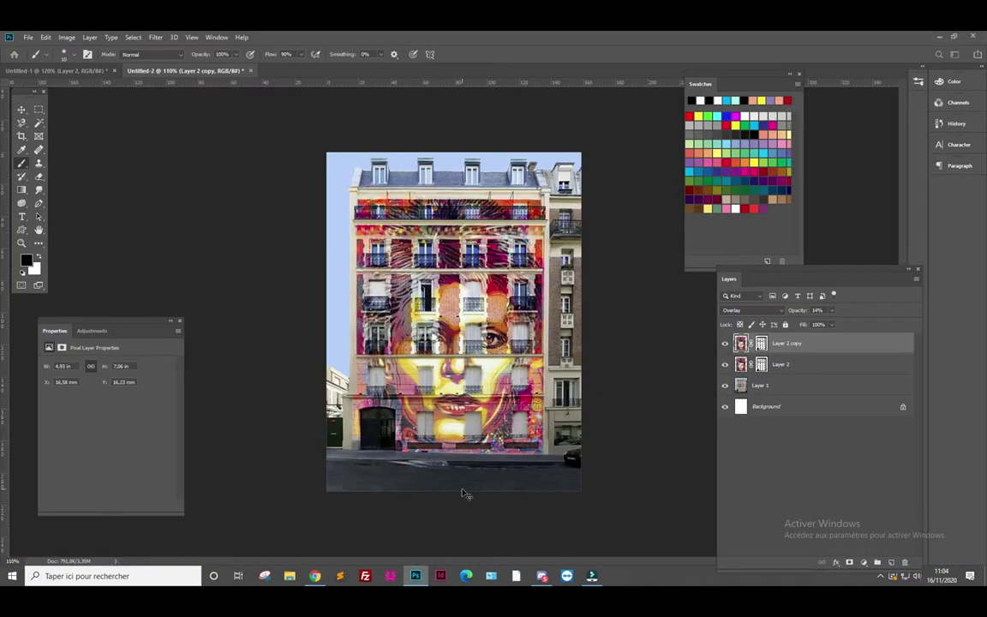
- Create a Clipboard-preset document and paste the TGV photo into it as Layer 1
{"action": "key", "text": "ctrl+n"}
{"action": "key", "text": "Return"}
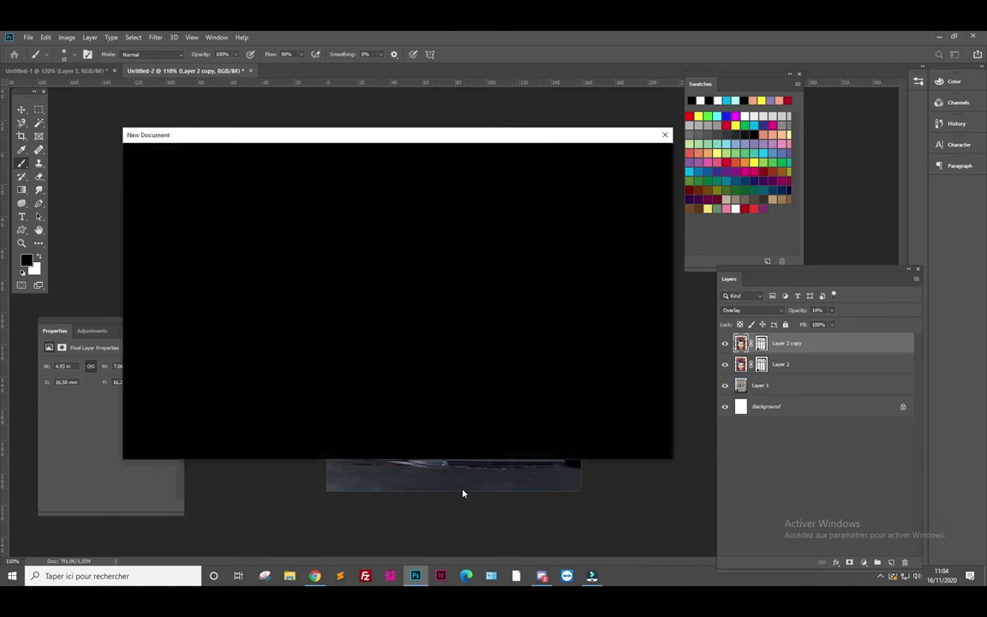
{"action": "key", "text": "ctrl+v"}
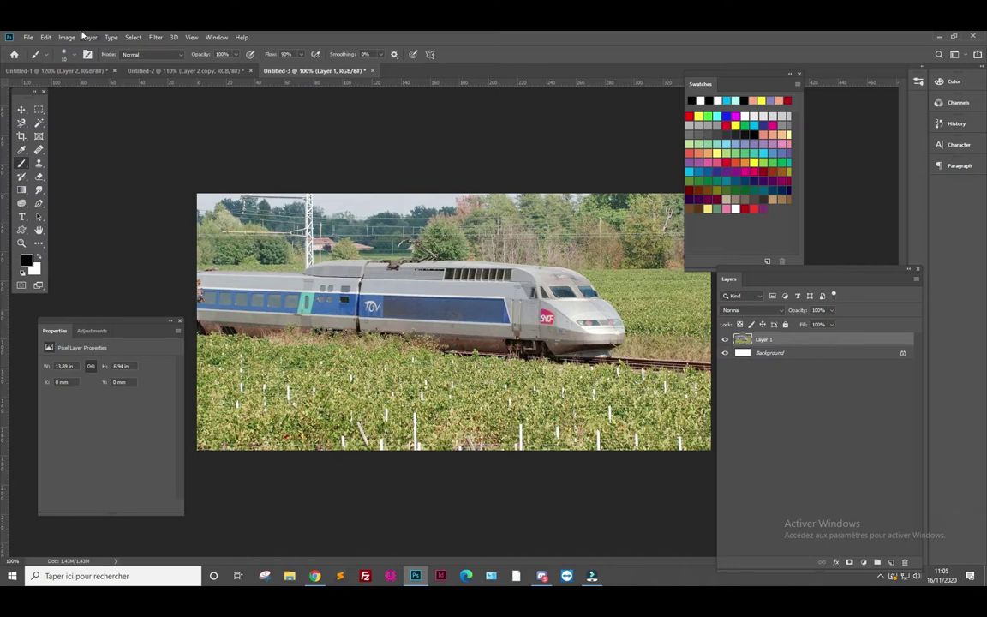
- Place Ohanko_01.png from Jeux réalisés étudiants > Ohanko > Images as an embedded layer
{"action": "left_click", "coordinate": [29, 37]}
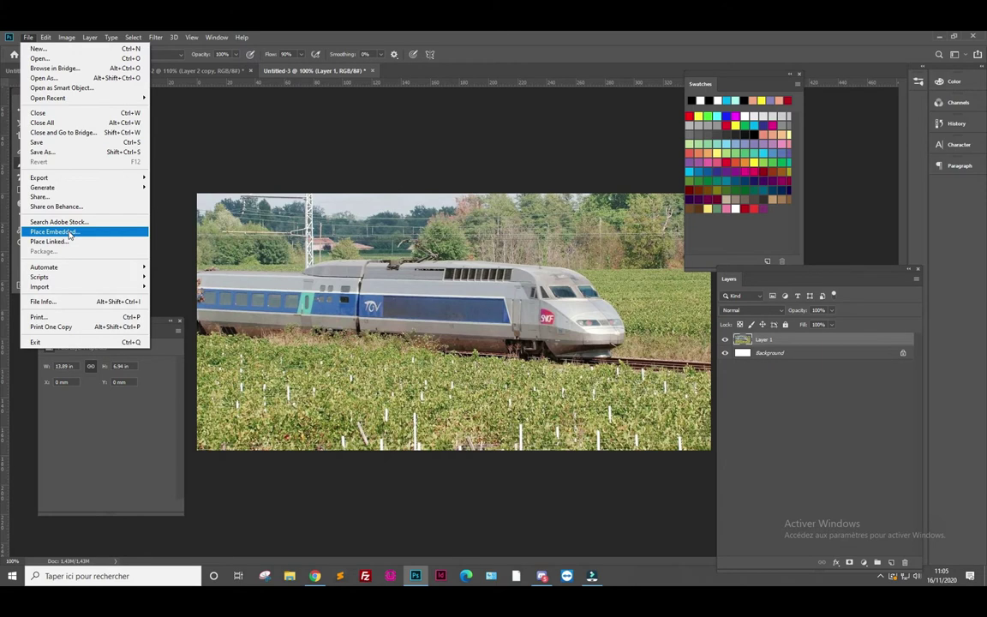
{"action": "left_click", "coordinate": [53, 231]}
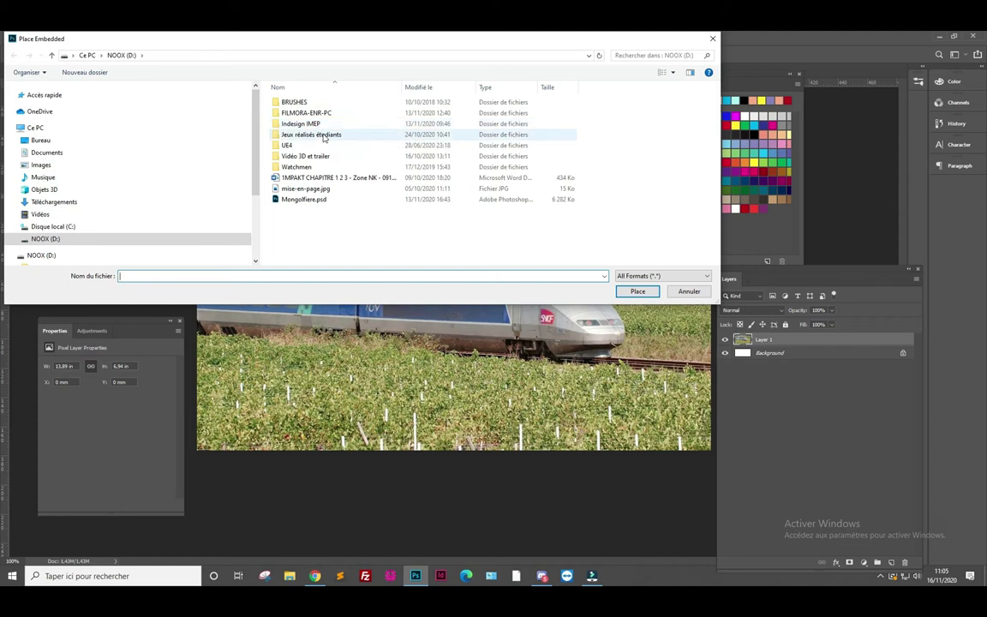
{"action": "mouse_move", "coordinate": [311, 135]}
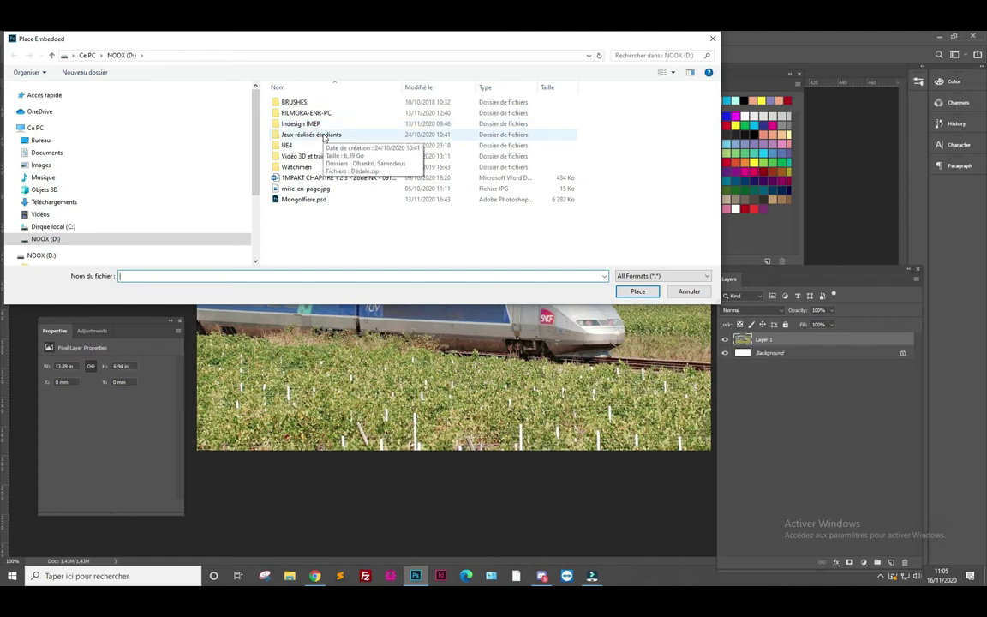
{"action": "double_click", "coordinate": [306, 134]}
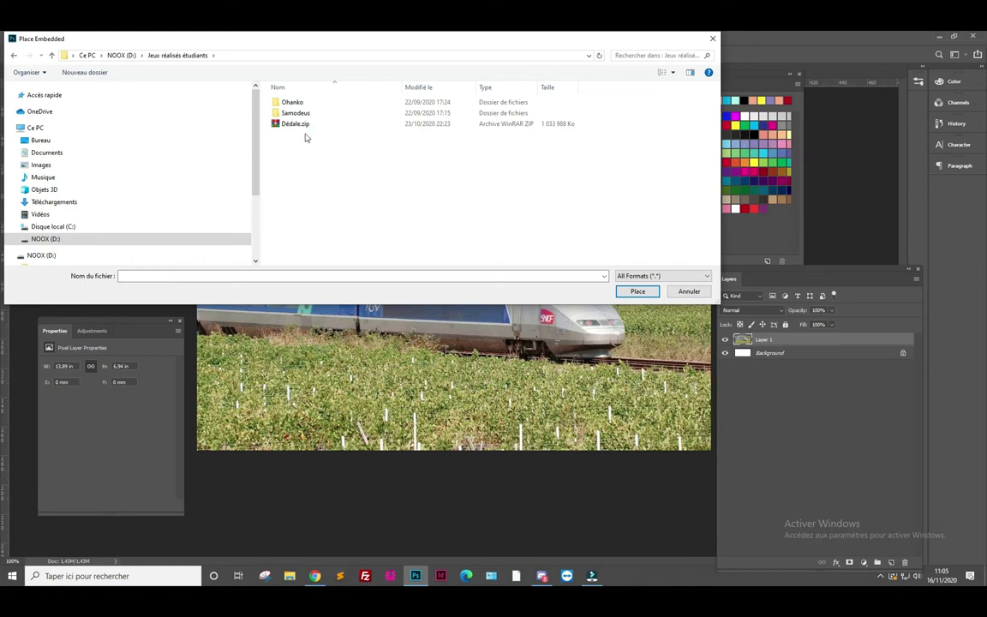
{"action": "double_click", "coordinate": [293, 102]}
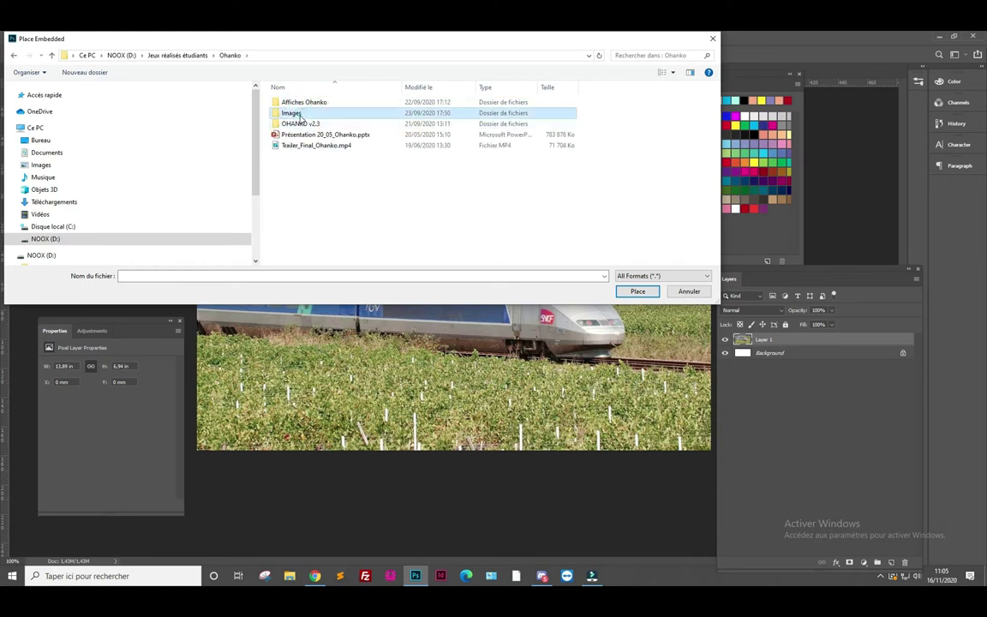
{"action": "double_click", "coordinate": [299, 114]}
{"action": "left_click", "coordinate": [293, 120]}
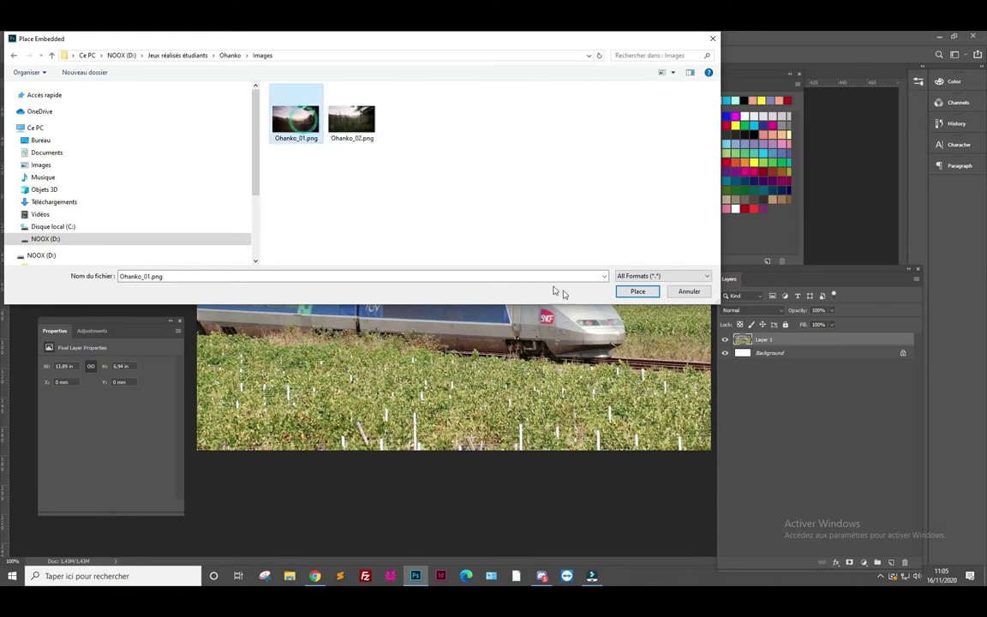
{"action": "left_click", "coordinate": [637, 291]}
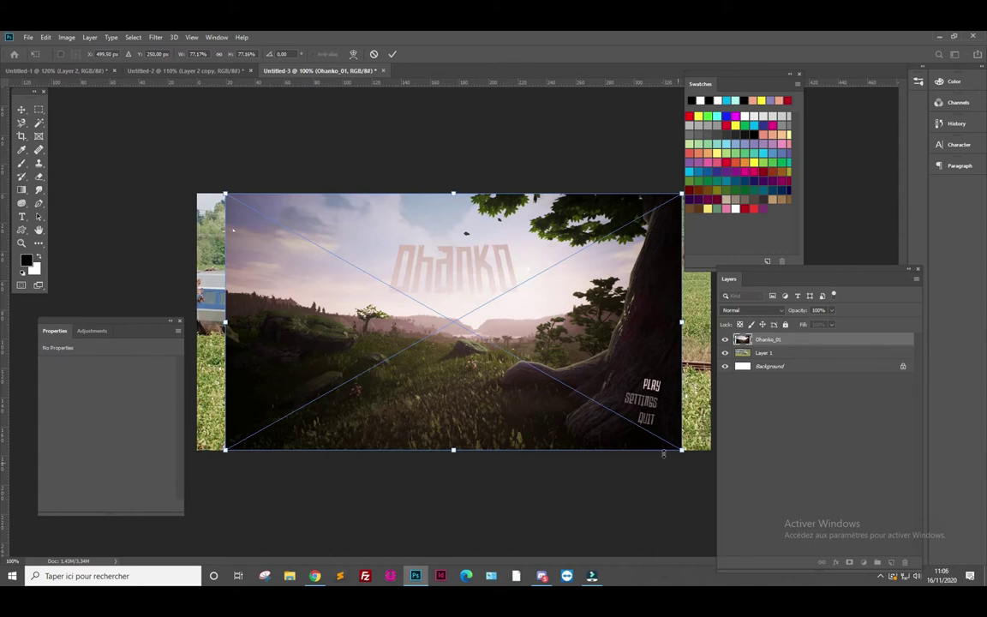
- Commit the placement and scale the Ohanko image down to about 74.65% toward the lower right
{"action": "key", "text": "b"}
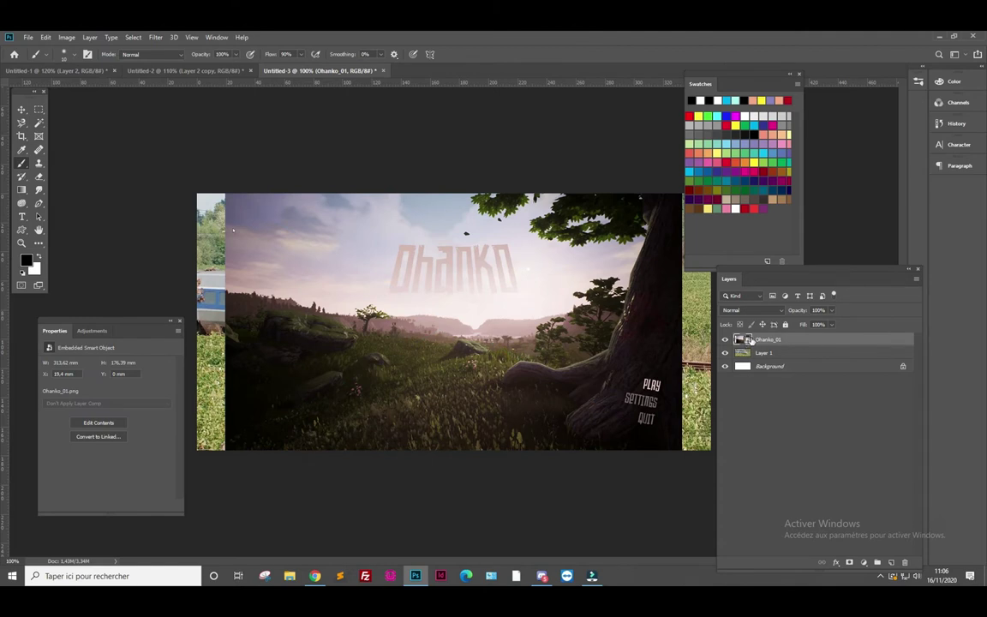
{"action": "left_click", "coordinate": [23, 110]}
{"action": "mouse_move", "coordinate": [225, 194]}
{"action": "left_mouse_down"}
{"action": "mouse_move", "coordinate": [563, 386]}
{"action": "mouse_move", "coordinate": [243, 197]}
{"action": "left_mouse_up"}
{"action": "key", "text": "Return"}
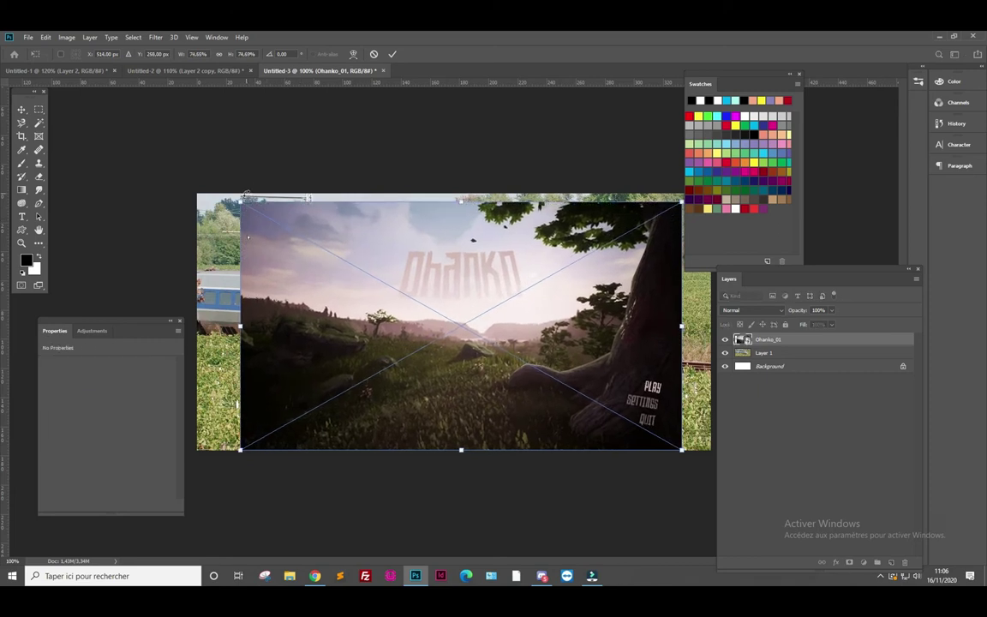
{"action": "key", "text": "Return"}
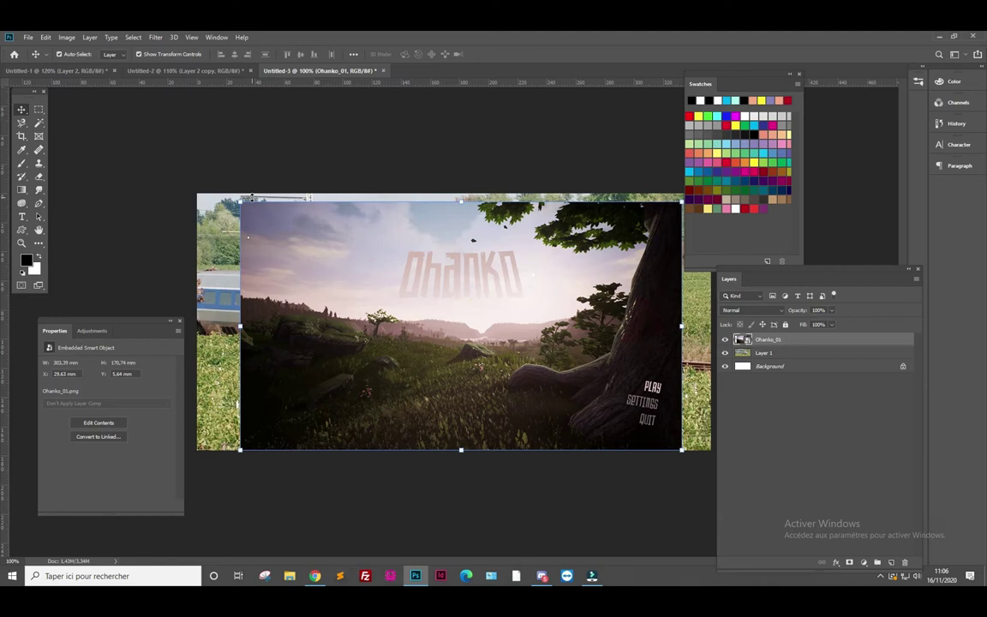
- Rasterize the Ohanko smart object via the Eraser, then delete the Ohanko_01 layer
{"action": "left_click", "coordinate": [39, 176]}
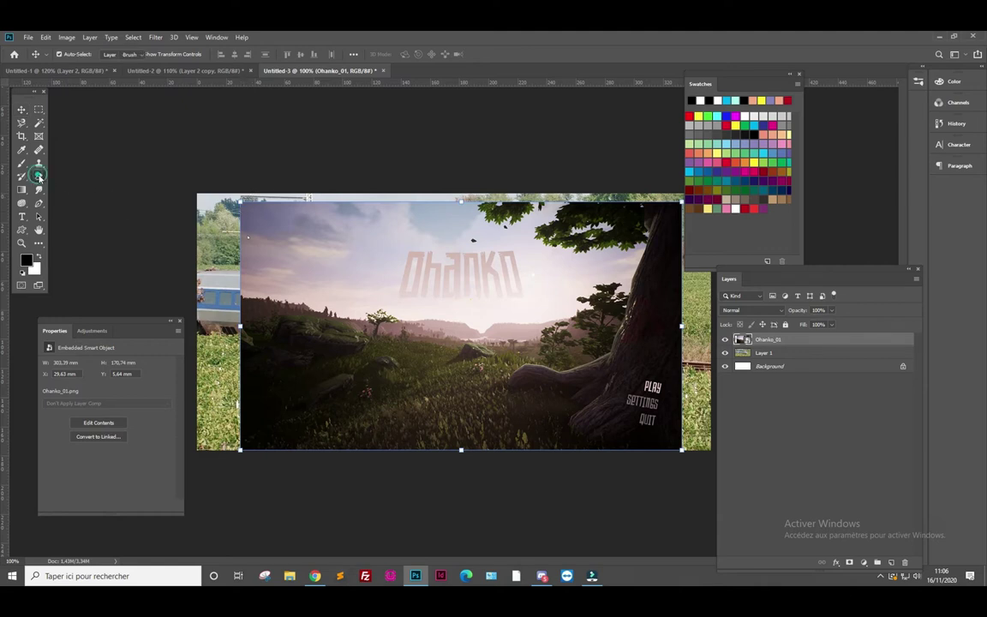
{"action": "left_click", "coordinate": [435, 285]}
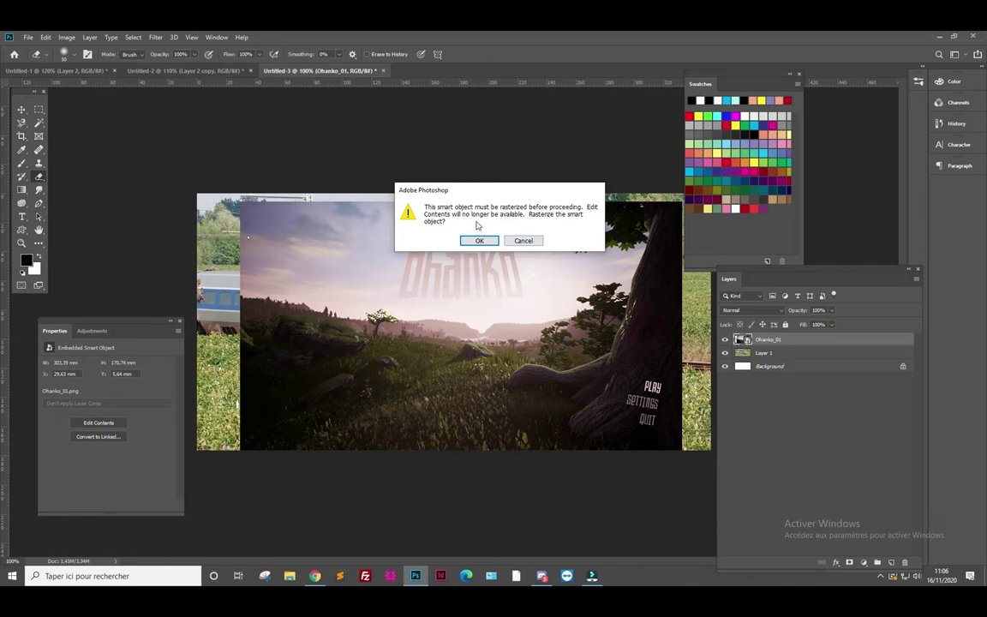
{"action": "left_click", "coordinate": [486, 241]}
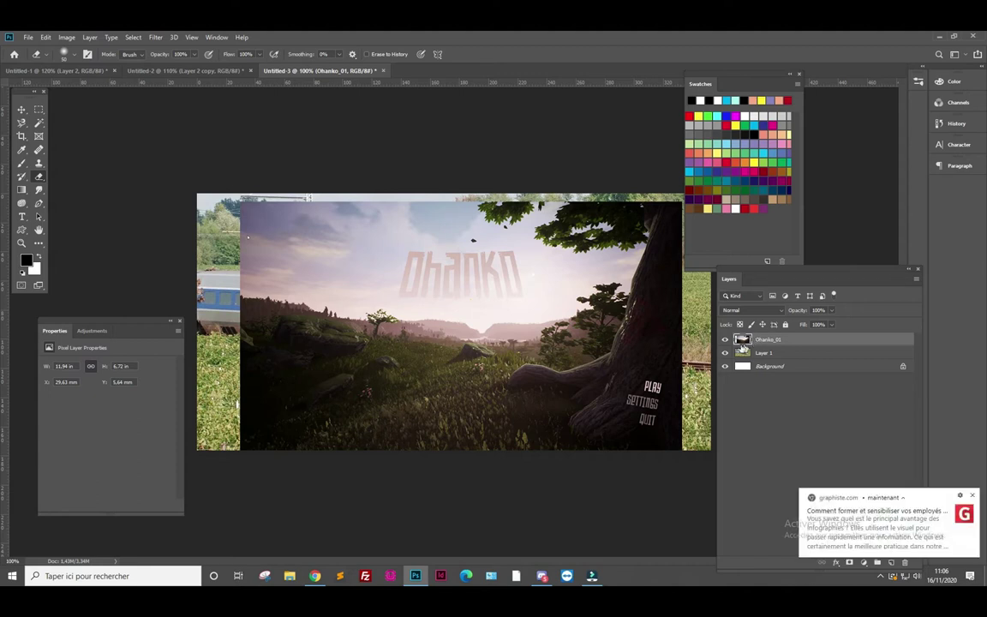
{"action": "left_click", "coordinate": [974, 497]}
{"action": "left_click_drag", "start_coordinate": [824, 339], "coordinate": [904, 562]}
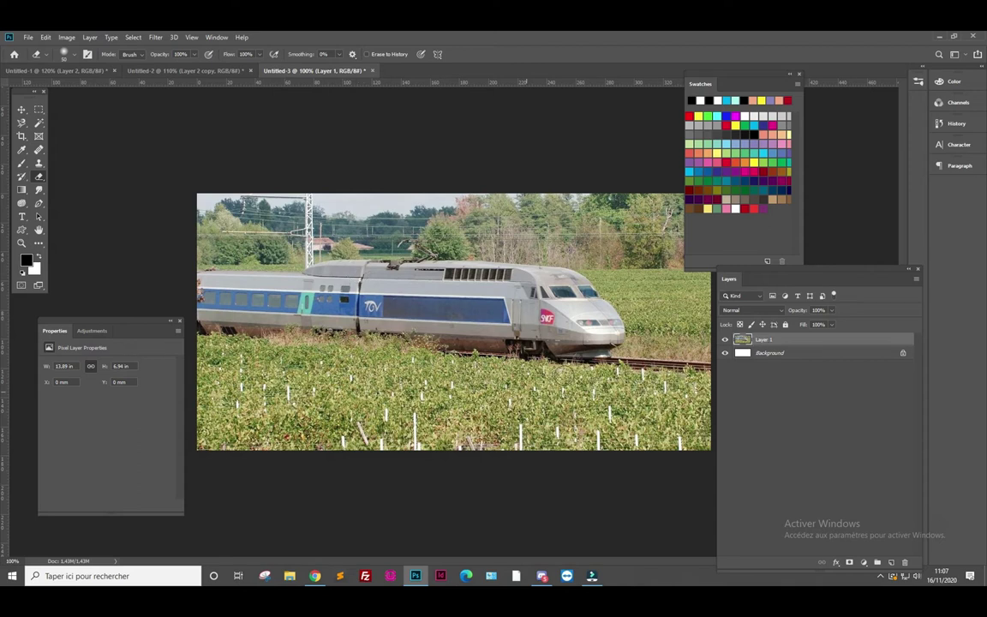
- Convert Layer 1 with the TGV photo into an embedded smart object
{"action": "right_click", "coordinate": [759, 344]}
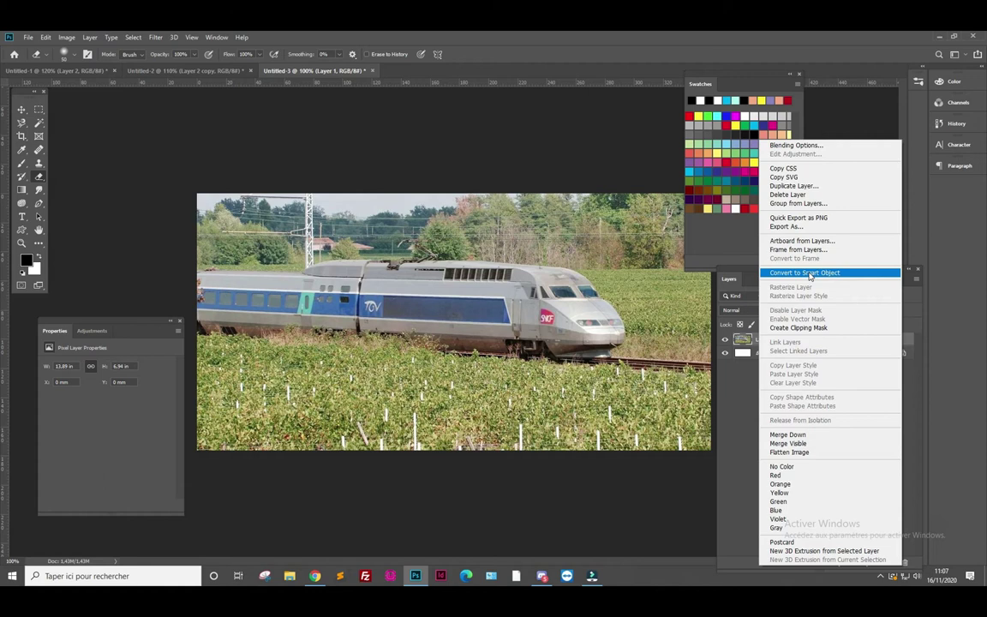
{"action": "left_click", "coordinate": [809, 273]}
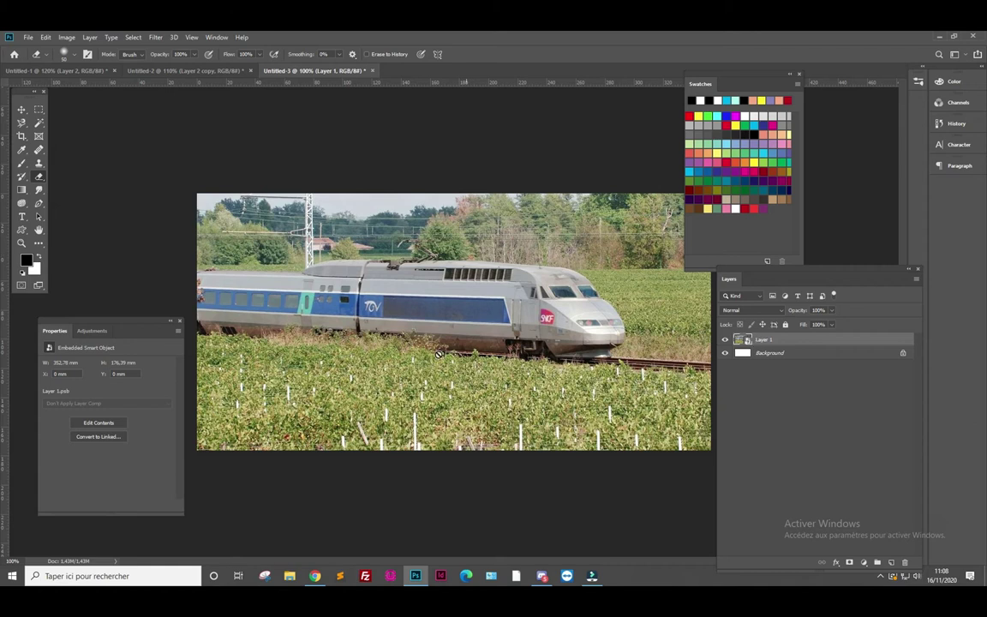
{"action": "left_click", "coordinate": [23, 110]}
- Resize the train photo so it fills the whole canvas
{"action": "left_click_drag", "start_coordinate": [197, 194], "coordinate": [528, 370]}
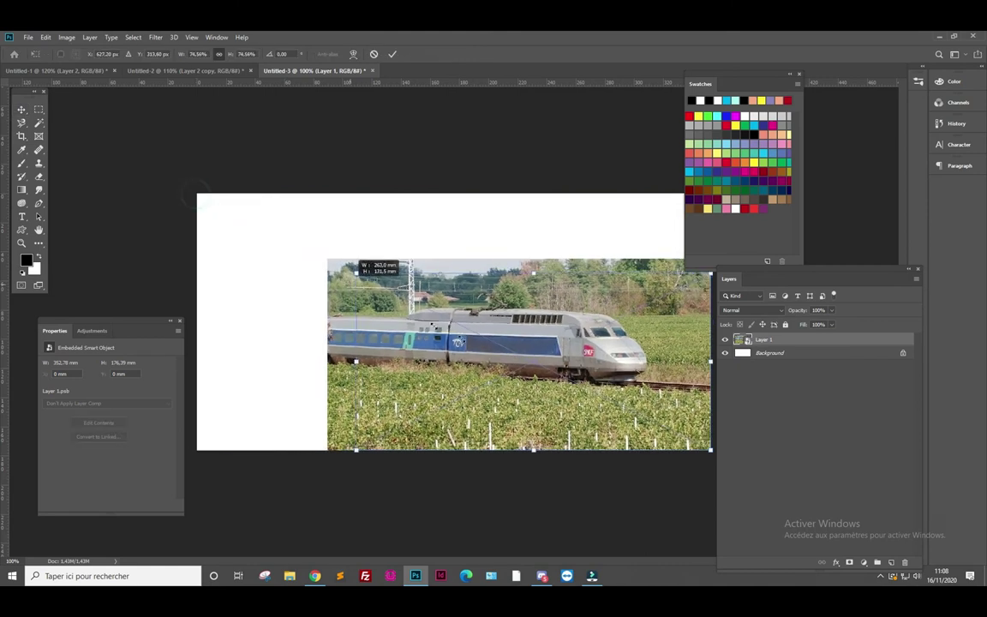
{"action": "key", "text": "Return"}
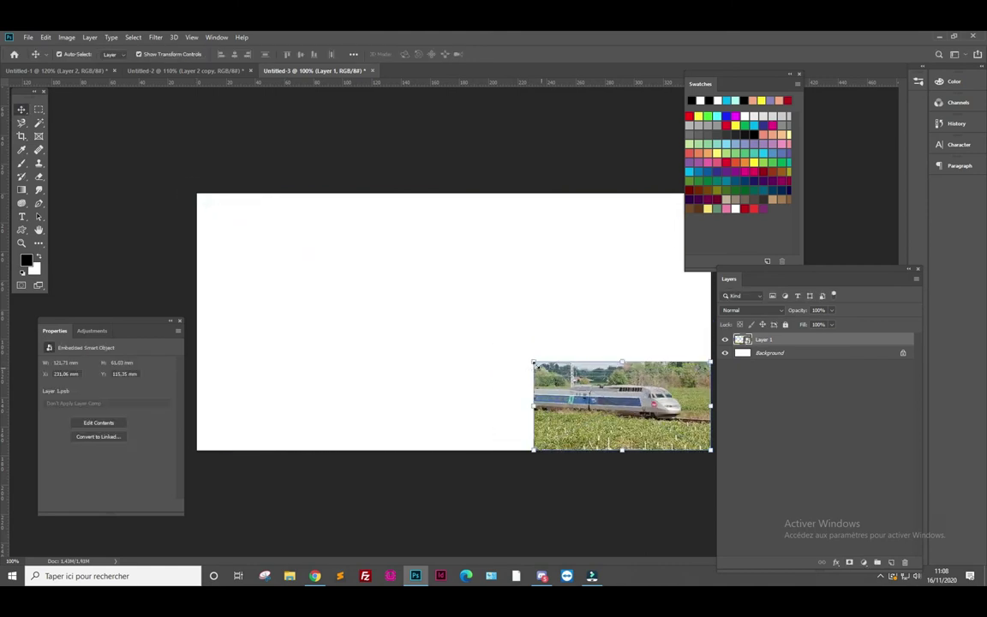
{"action": "left_click_drag", "start_coordinate": [505, 348], "coordinate": [205, 175]}
{"action": "key", "text": "Return"}
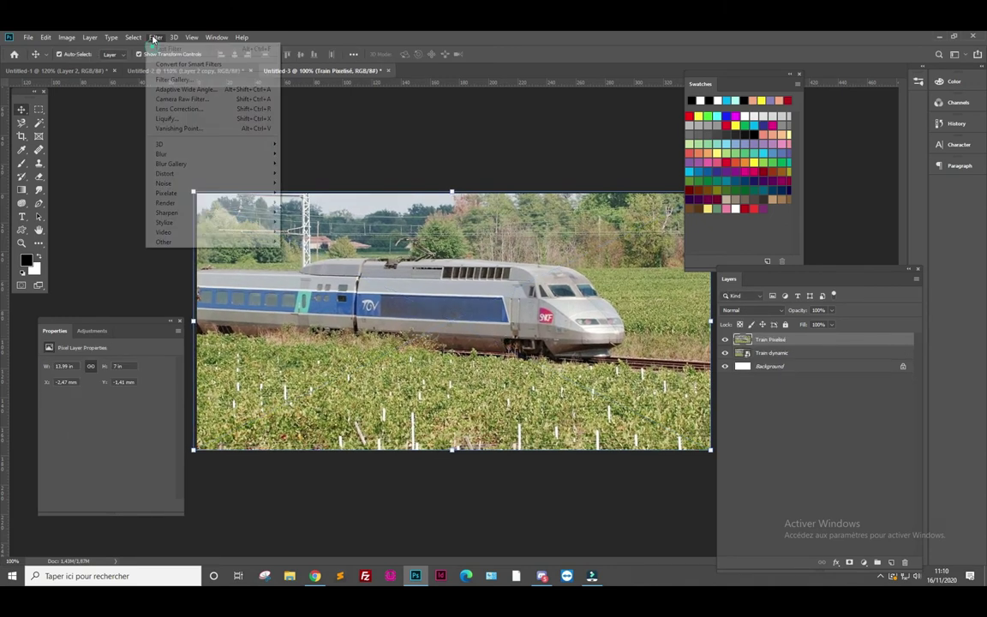
{"action": "mouse_move", "coordinate": [199, 153]}
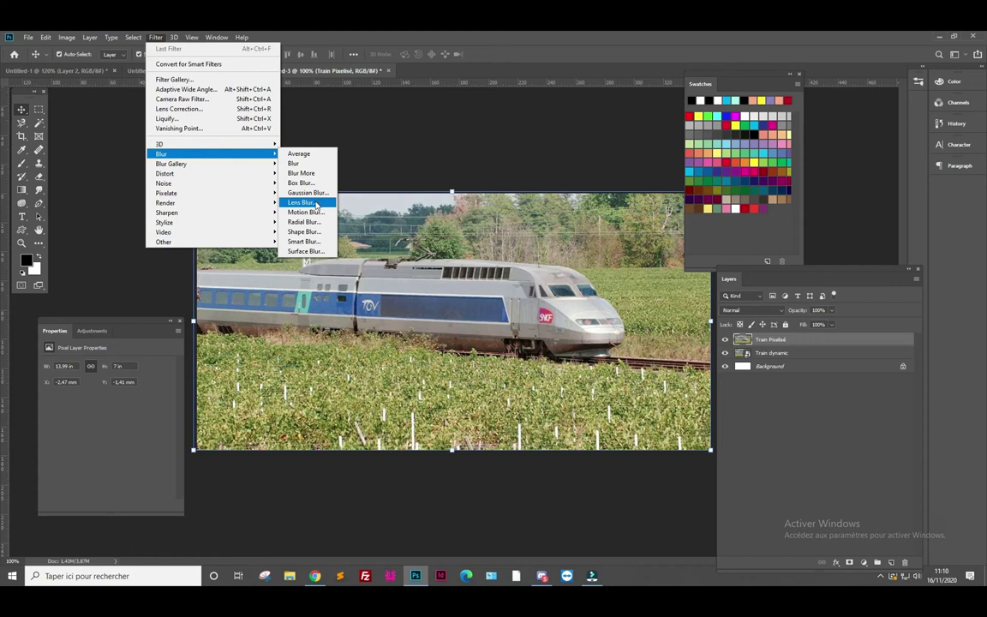
{"action": "left_click", "coordinate": [302, 202]}
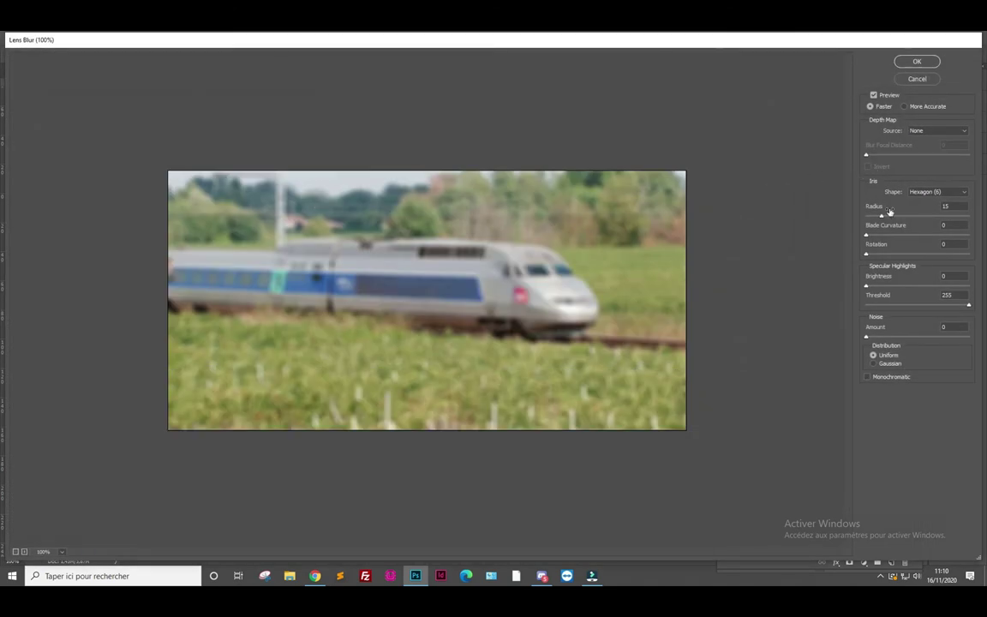
{"action": "left_click", "coordinate": [910, 78]}
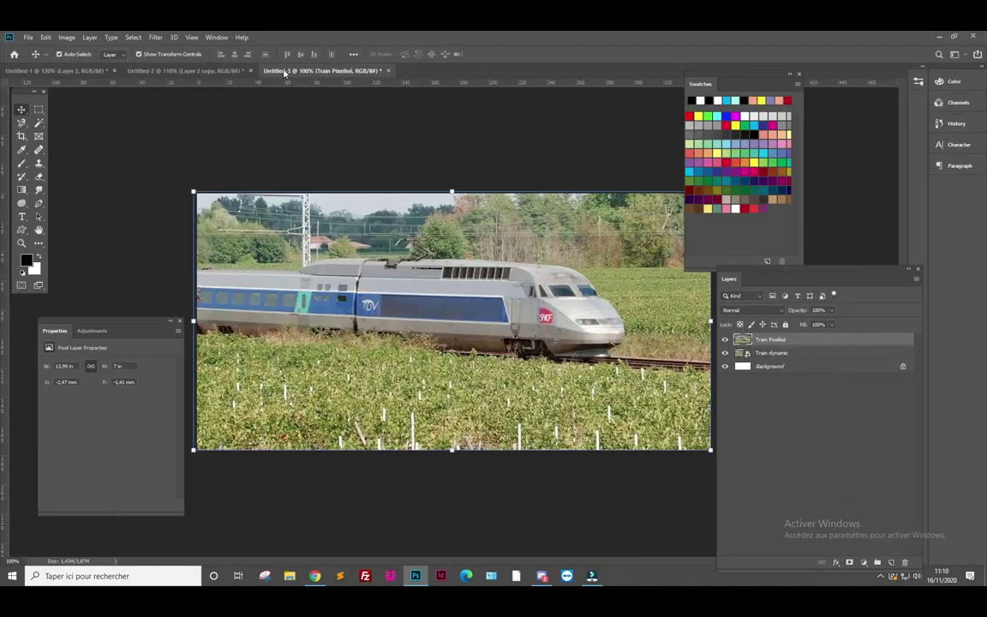
{"action": "left_click", "coordinate": [155, 37]}
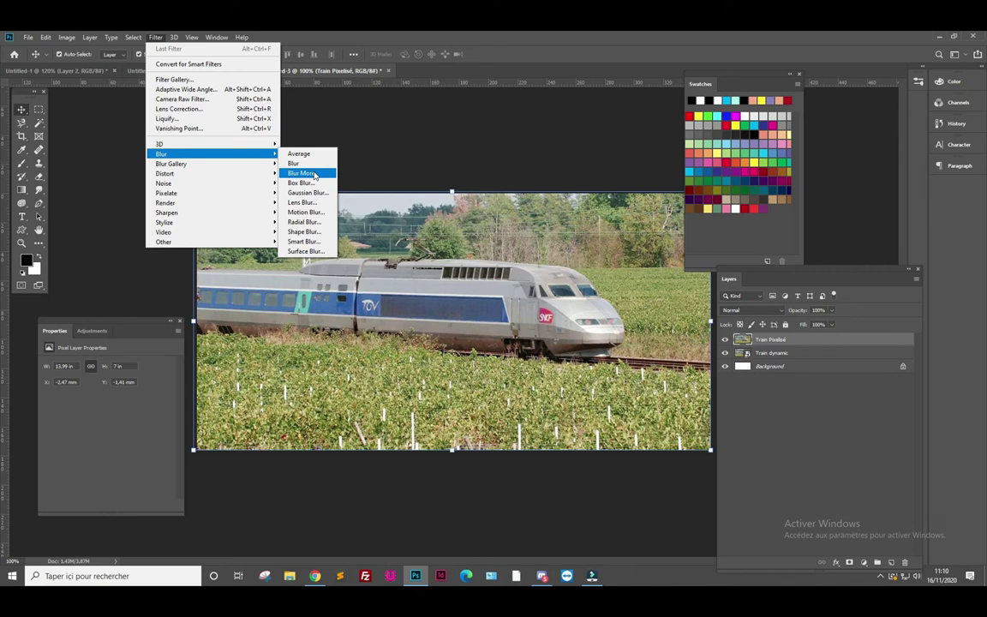
- Apply a Motion Blur to Train Pixelisé with angle -3° and distance 92 pixels
{"action": "left_click", "coordinate": [306, 211]}
{"action": "left_click", "coordinate": [629, 306]}
{"action": "left_click_drag", "start_coordinate": [629, 307], "coordinate": [628, 309]}
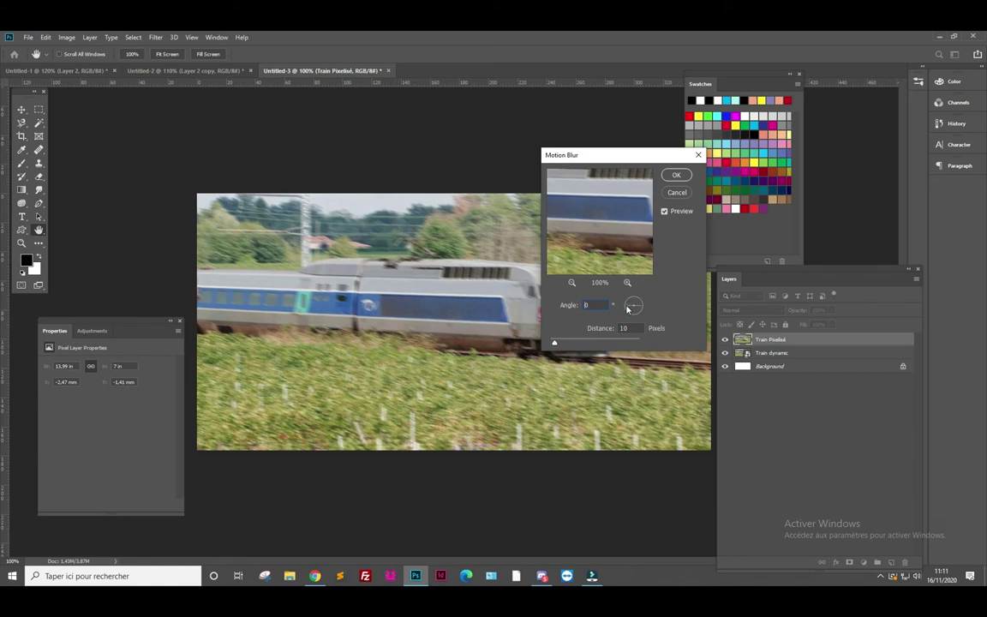
{"action": "left_click_drag", "start_coordinate": [554, 343], "coordinate": [579, 341]}
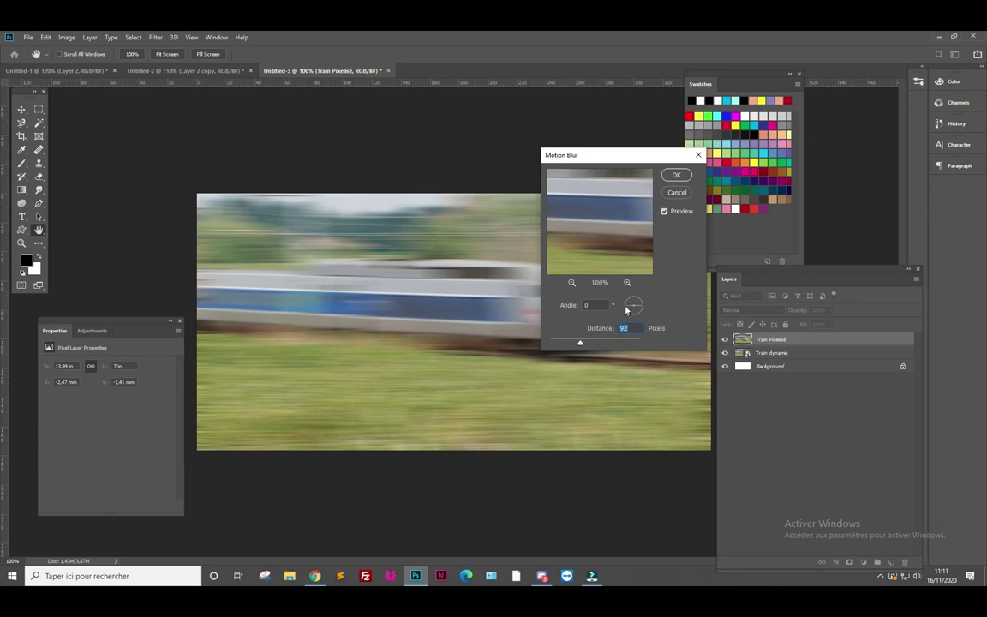
{"action": "left_click", "coordinate": [626, 306]}
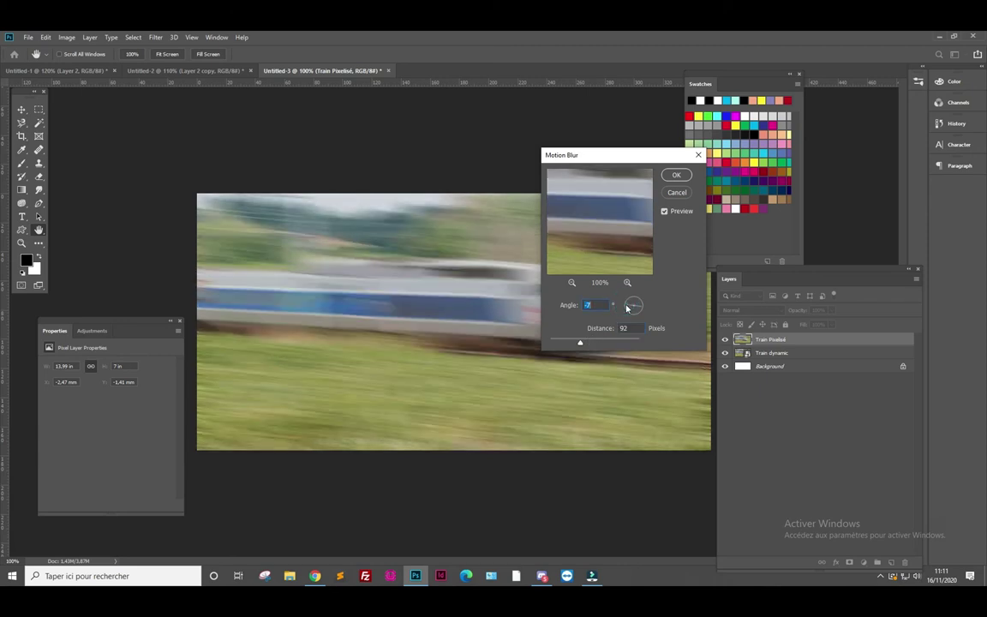
{"action": "left_click", "coordinate": [626, 307]}
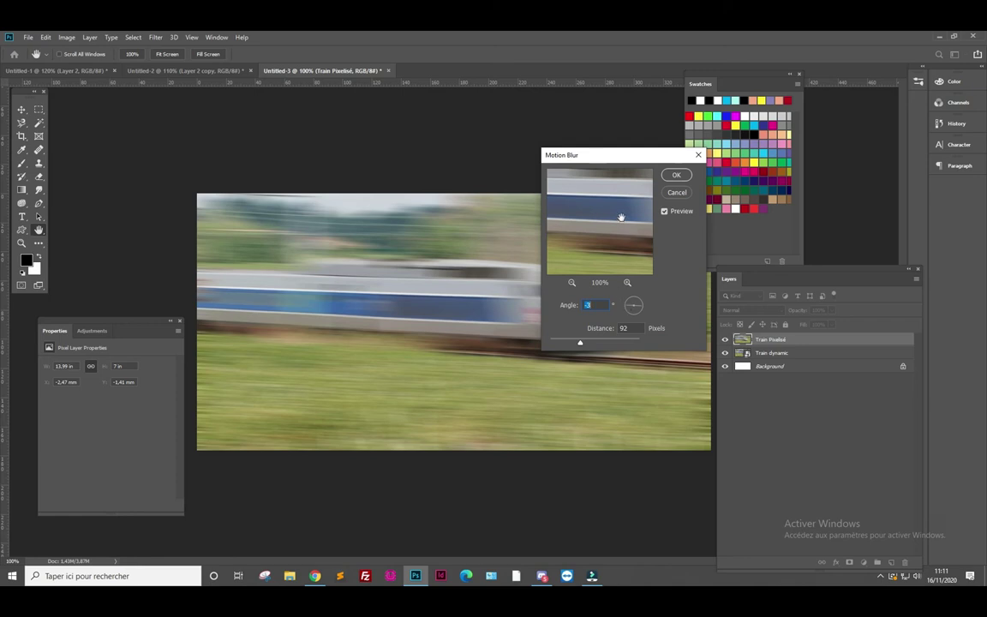
{"action": "left_click_drag", "start_coordinate": [621, 217], "coordinate": [506, 299]}
{"action": "left_click", "coordinate": [677, 177]}
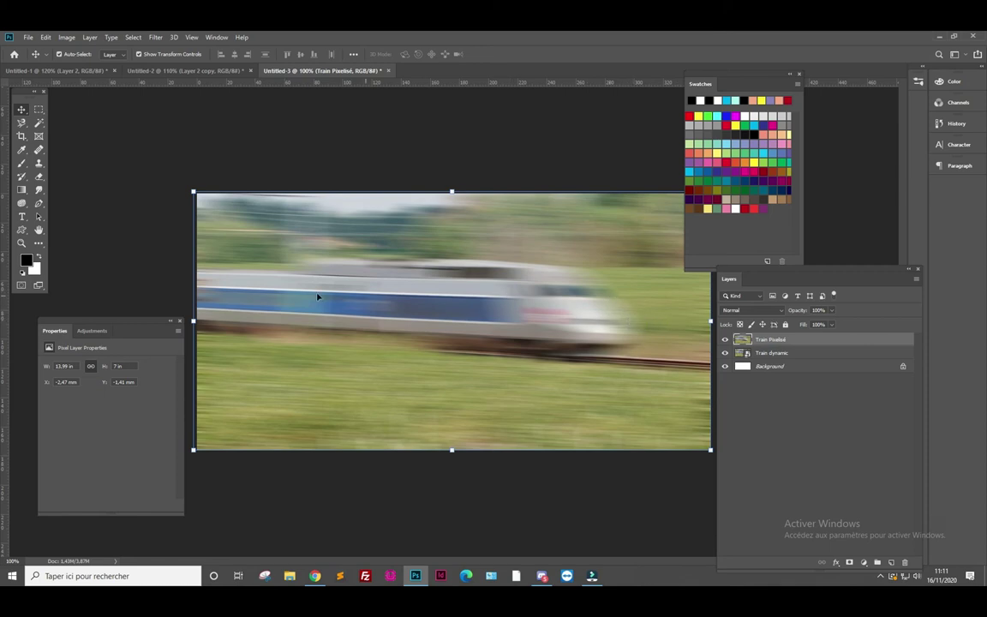
- Select Train dynamic and add the same Motion Blur (-3°, 92 px) as a smart filter
{"action": "key", "text": "alt+bracketleft"}
{"action": "left_click", "coordinate": [155, 36]}
{"action": "mouse_move", "coordinate": [161, 153]}
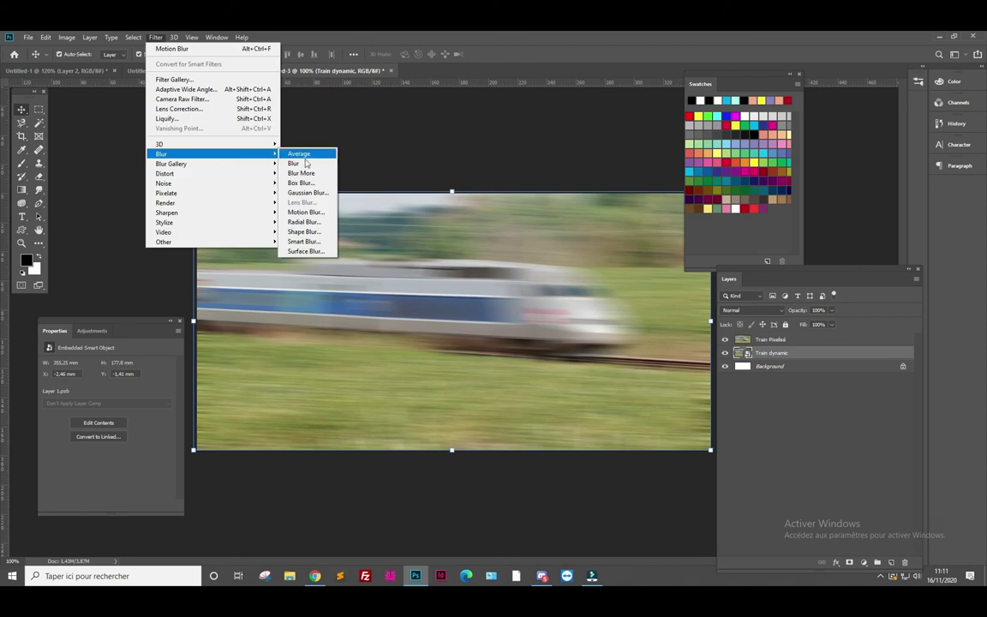
{"action": "left_click", "coordinate": [308, 211]}
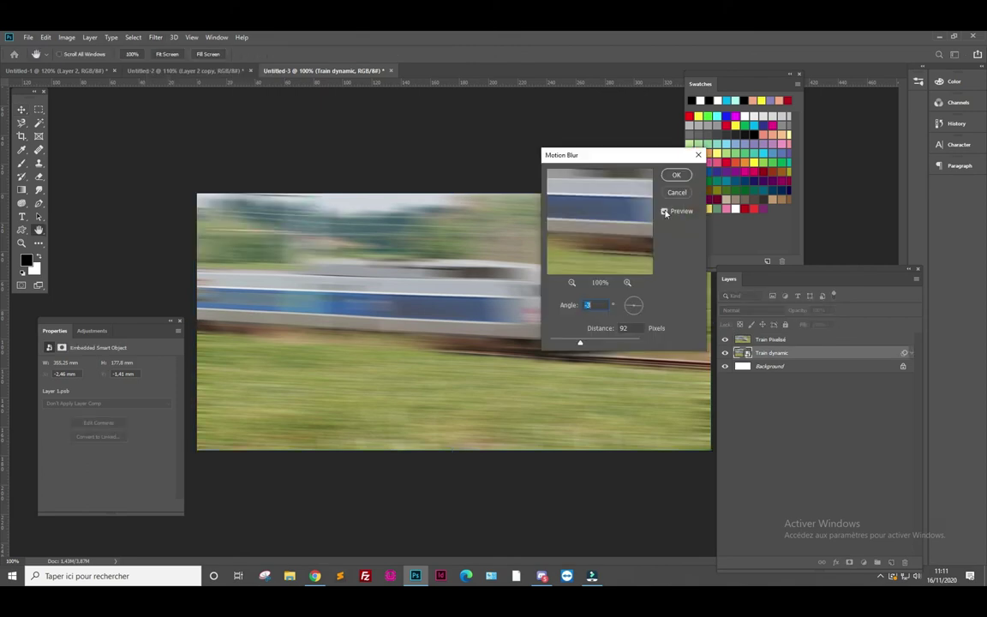
{"action": "left_click", "coordinate": [677, 175]}
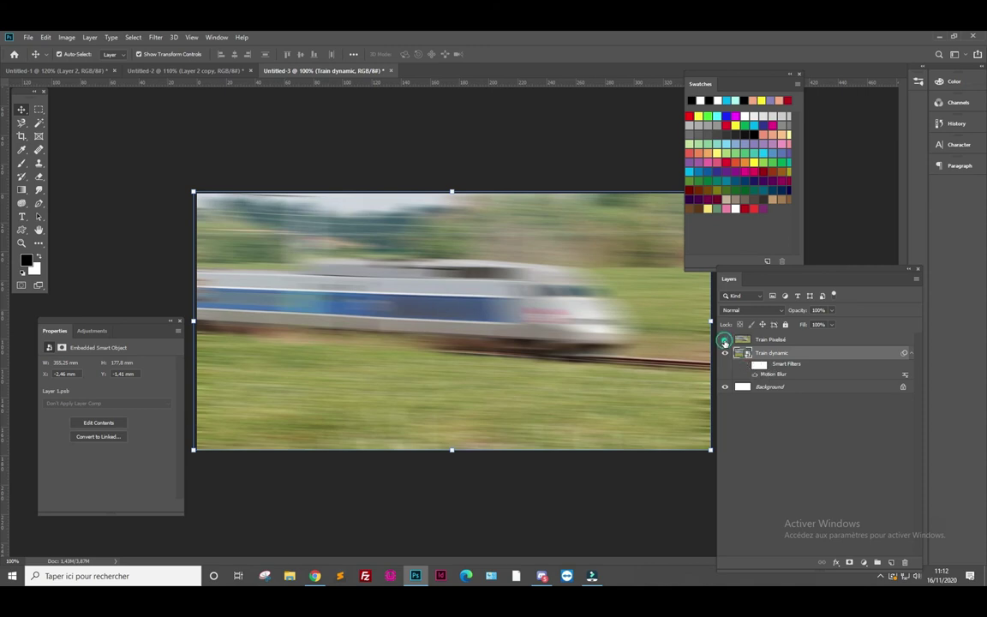
- Hide Train Pixelisé and toggle the Motion Blur smart filter off and on, ending with it visible
{"action": "left_click", "coordinate": [746, 365]}
{"action": "left_click", "coordinate": [746, 364]}
{"action": "left_click", "coordinate": [746, 364]}
{"action": "left_click", "coordinate": [746, 364]}
{"action": "left_click", "coordinate": [746, 364]}
{"action": "left_click", "coordinate": [746, 364]}
{"action": "left_click", "coordinate": [746, 364]}
{"action": "left_click", "coordinate": [746, 364]}
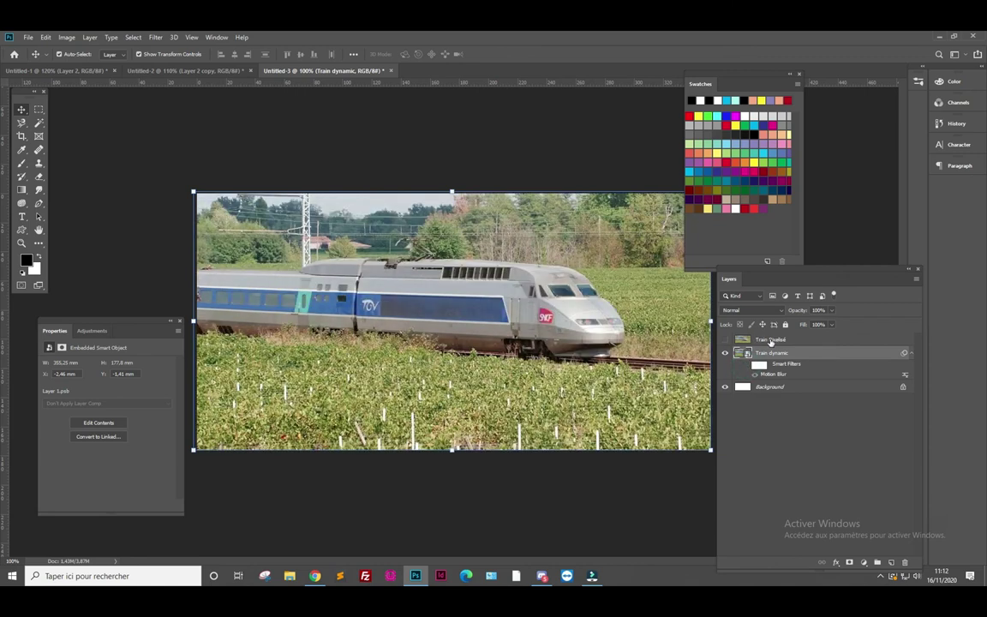
{"action": "left_click", "coordinate": [745, 366]}
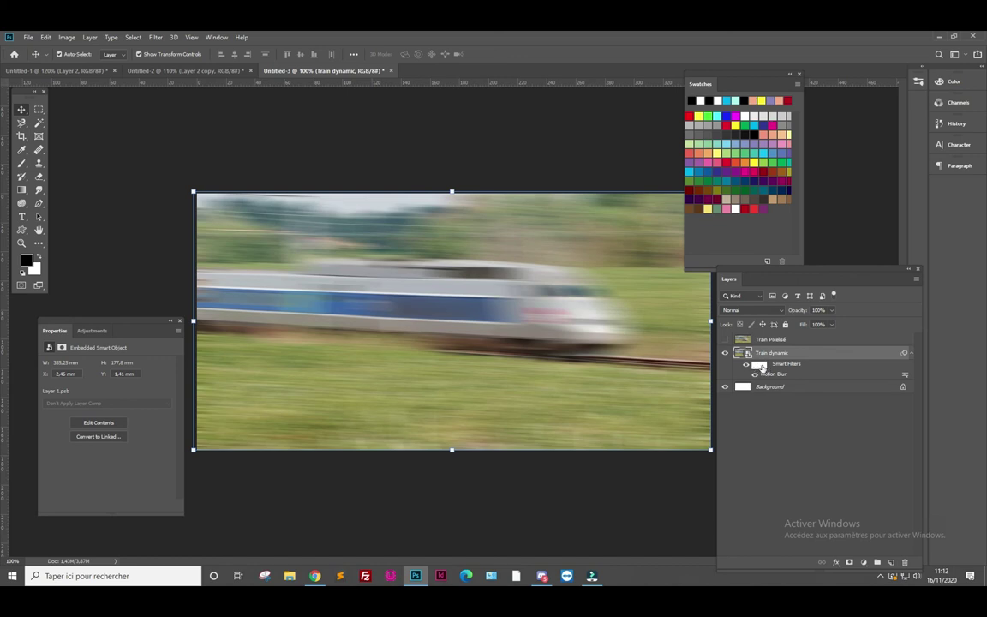
- On the smart filter mask, paint black with a 136 px brush to sharpen the train's front cab
{"action": "left_click", "coordinate": [754, 365]}
{"action": "left_click", "coordinate": [21, 162]}
{"action": "left_click", "coordinate": [75, 54]}
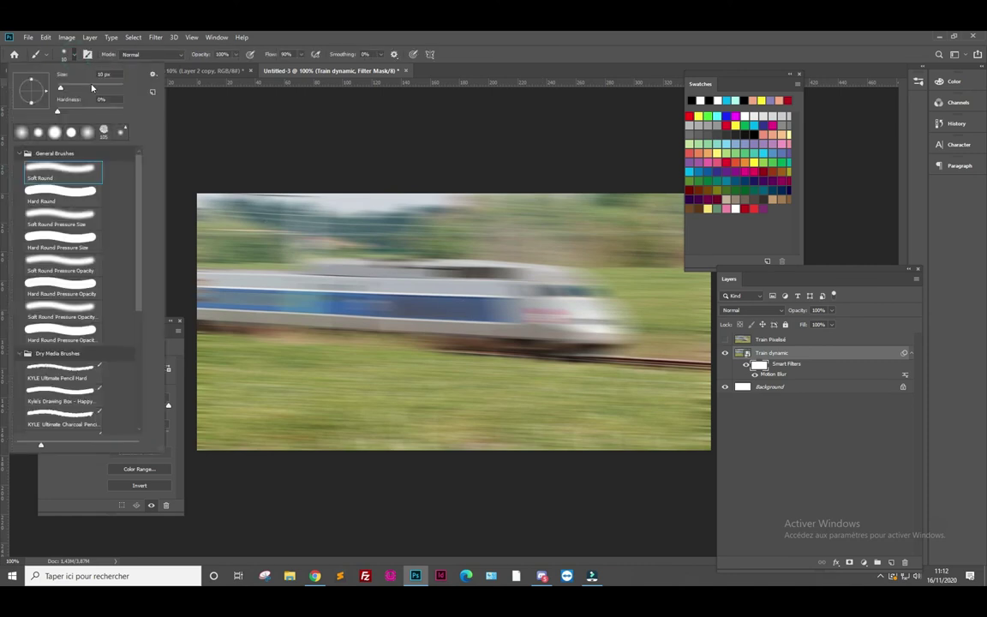
{"action": "left_click_drag", "start_coordinate": [83, 86], "coordinate": [96, 87]}
{"action": "left_click_drag", "start_coordinate": [296, 208], "coordinate": [184, 211]}
{"action": "key", "text": "ctrl+z"}
{"action": "mouse_move", "coordinate": [433, 276]}
{"action": "left_mouse_down"}
{"action": "mouse_move", "coordinate": [431, 307]}
{"action": "mouse_move", "coordinate": [199, 295]}
{"action": "left_mouse_up"}
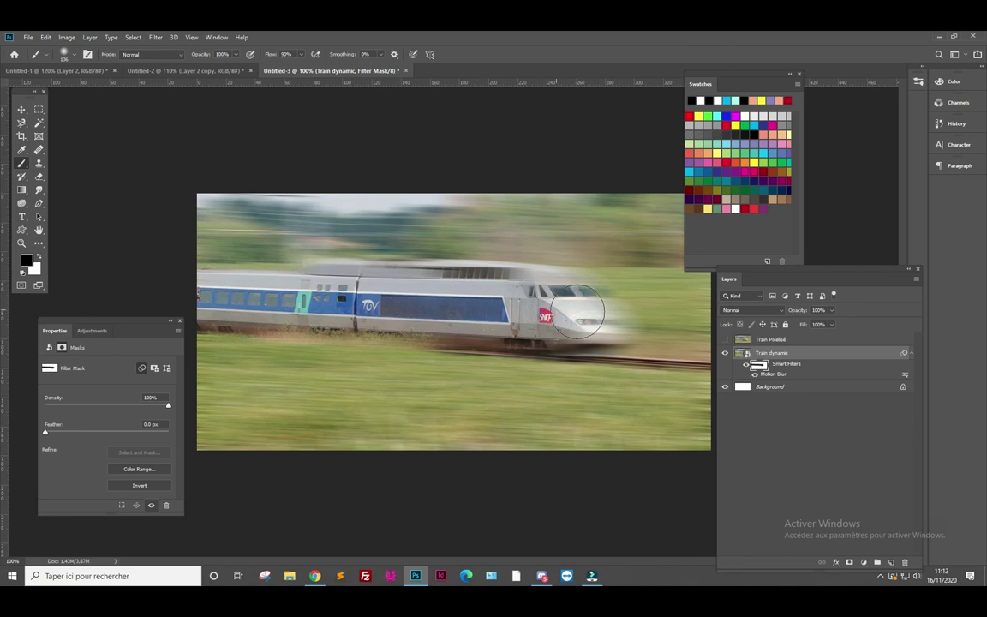
{"action": "mouse_move", "coordinate": [565, 310]}
{"action": "left_mouse_down"}
{"action": "mouse_move", "coordinate": [538, 317]}
{"action": "mouse_move", "coordinate": [337, 292]}
{"action": "left_mouse_up"}
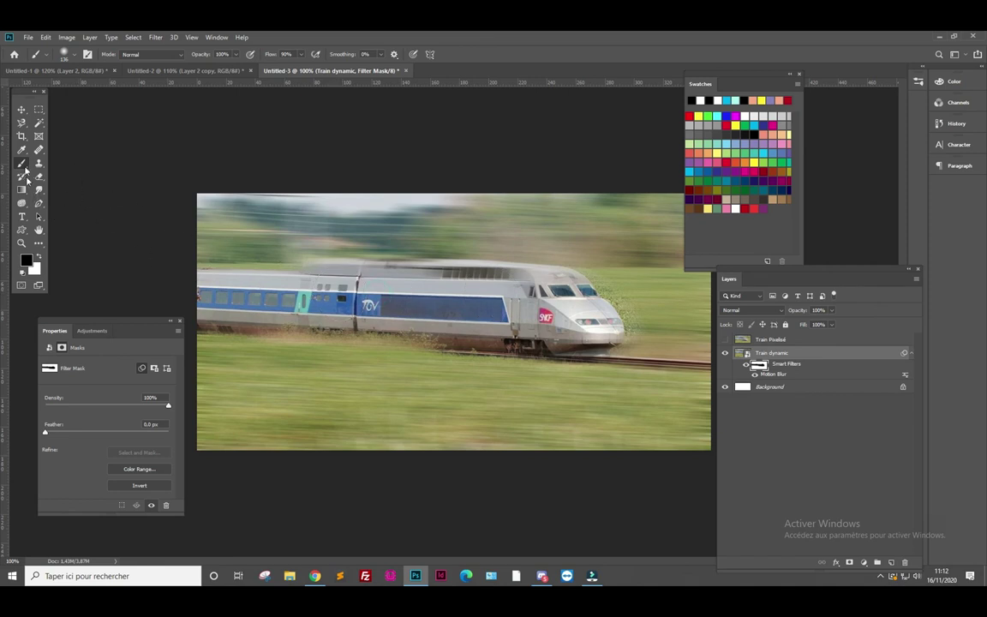
- Switch to white with a smaller brush and restore the blur along the train's nose edge
{"action": "left_click", "coordinate": [38, 255]}
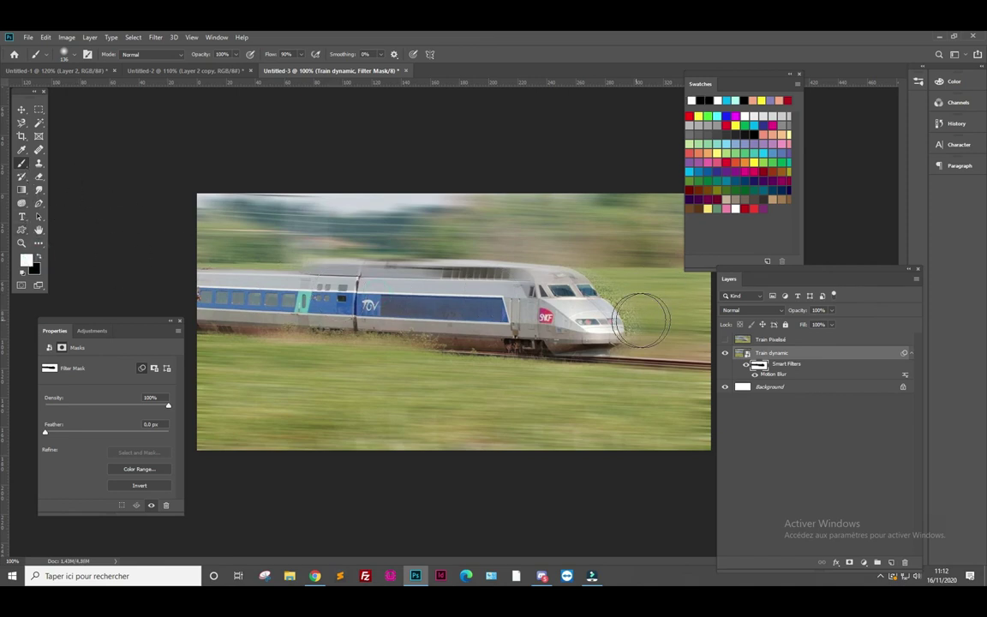
{"action": "left_click", "coordinate": [73, 56]}
{"action": "left_click", "coordinate": [73, 87]}
{"action": "left_click", "coordinate": [636, 335]}
{"action": "left_click_drag", "start_coordinate": [636, 335], "coordinate": [604, 281]}
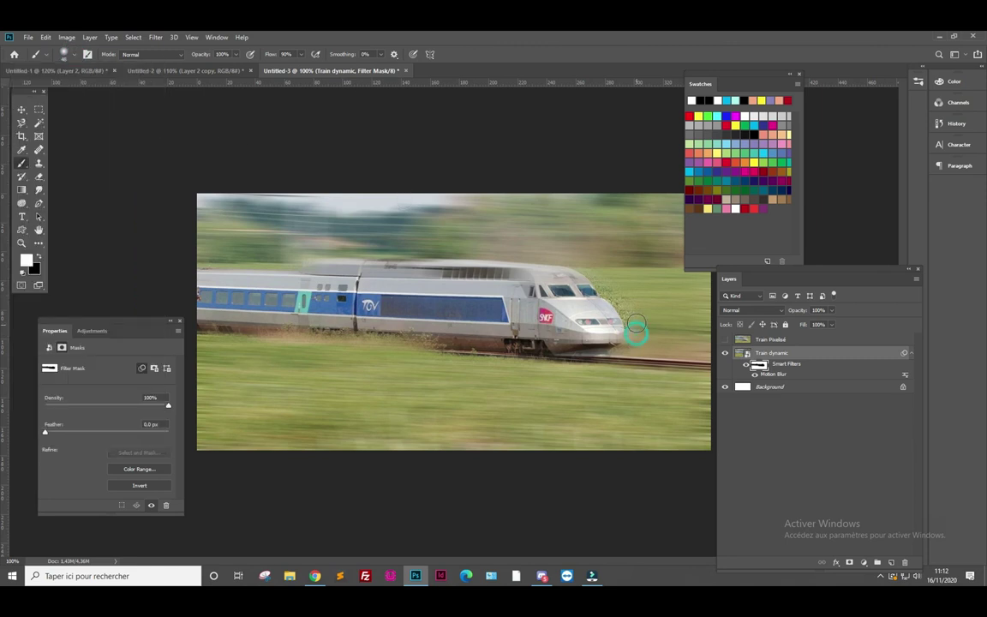